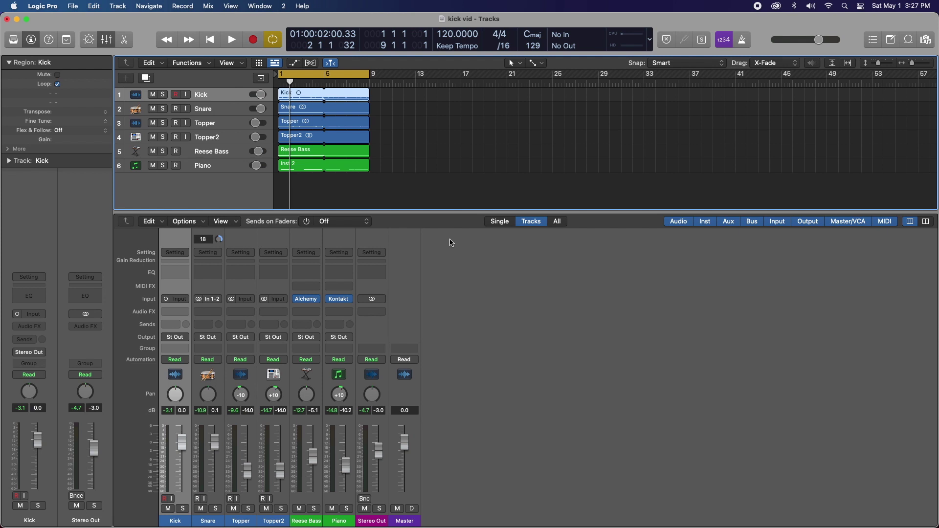
- Insert Melodyne Mono (Audio Units > Celemony) on the Kick track's Audio FX slot
key(space)
key(space)
click(174, 315)
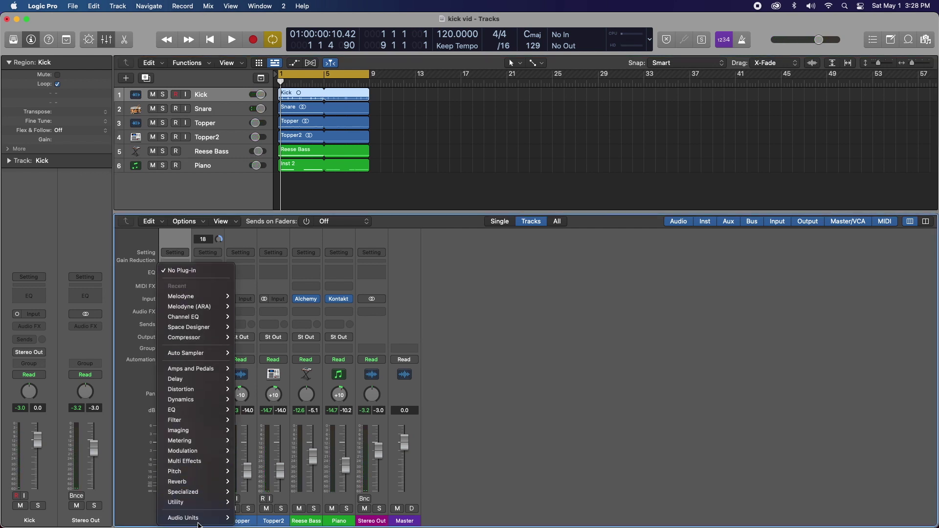
mouse_move(206, 518)
mouse_move(278, 448)
mouse_move(313, 446)
click(366, 446)
- Enable Transfer and play through so Melodyne captures the kick, showing notes around F#1
drag(631, 86, 781, 20)
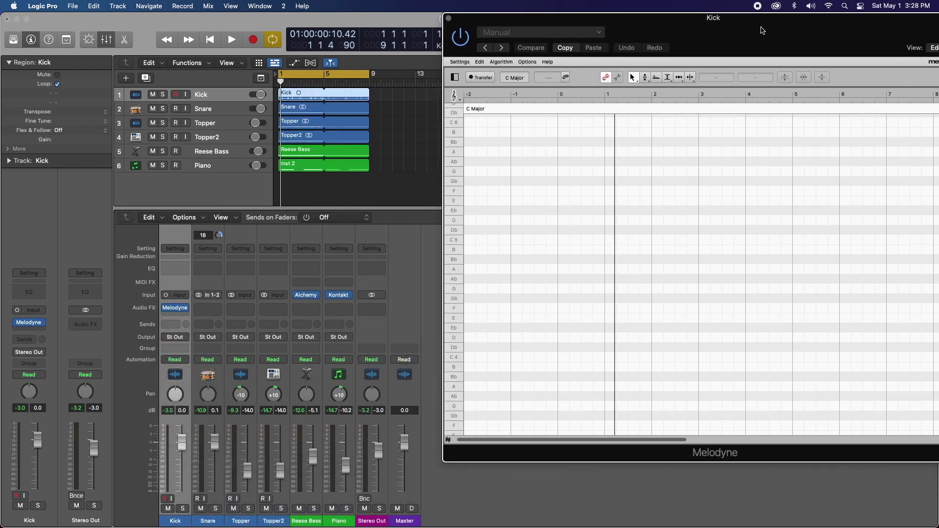
click(491, 78)
key(space)
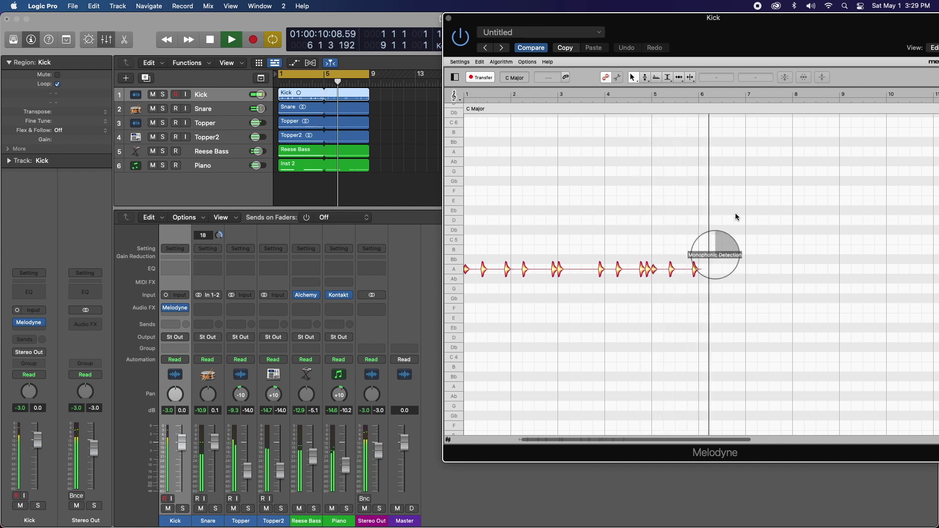
scroll(738, 260, left, 5)
click(684, 257)
scroll(675, 258, down, 5)
scroll(652, 260, down, 2)
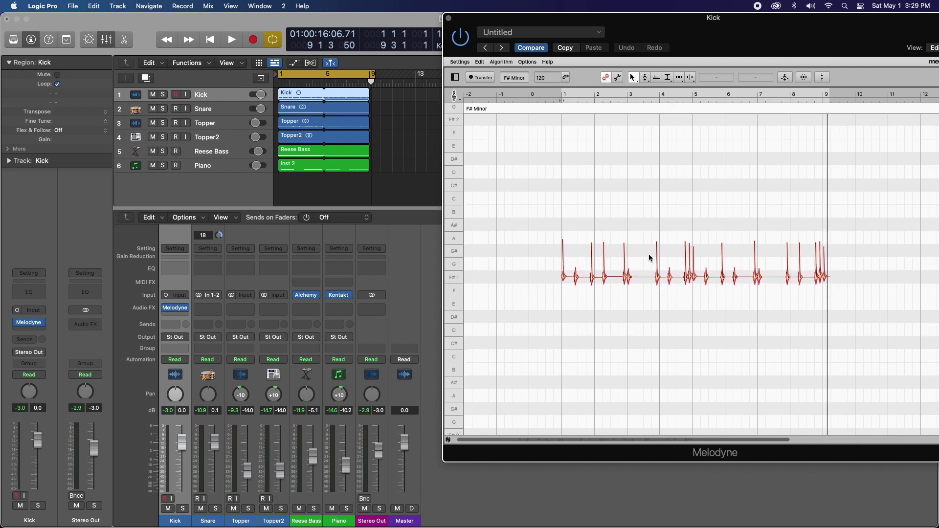
- Select all kick blobs and drag them with the Pitch tool from F#1 up to A, then play back
drag(545, 265, 853, 283)
right_click(564, 279)
click(563, 277)
click(461, 37)
drag(562, 277, 561, 240)
click(459, 41)
key(space)
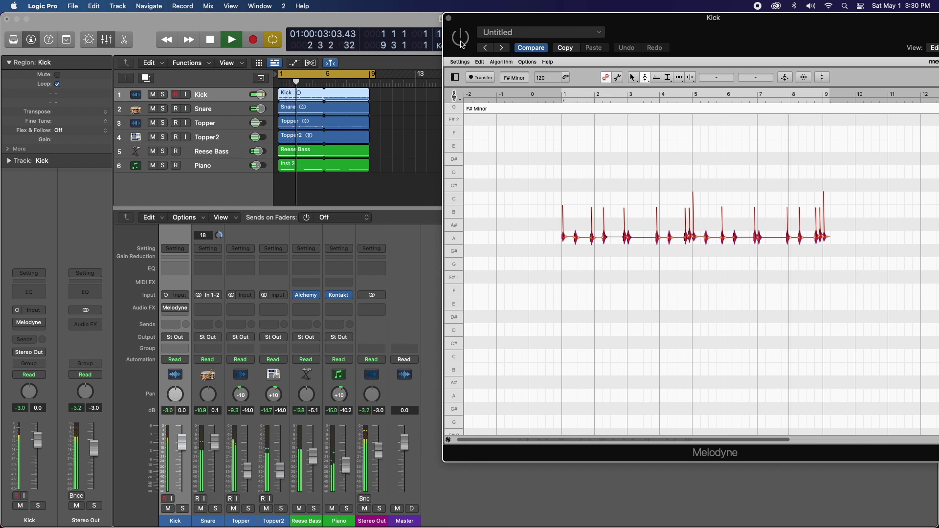
key(space)
- Delete four unwanted kick notes in Melodyne and play back the edited kick
click(626, 285)
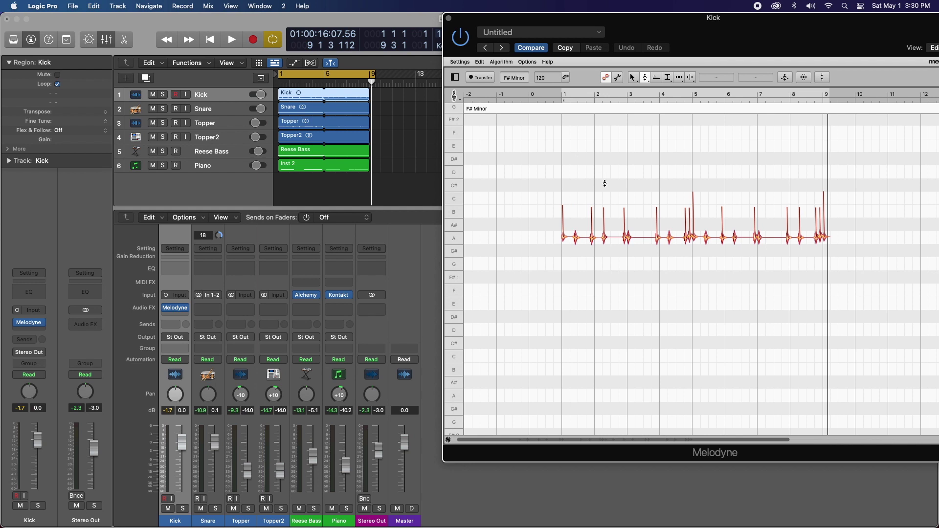
key(space)
key(space)
drag(605, 183, 608, 249)
key(Delete)
drag(670, 213, 668, 250)
key(Delete)
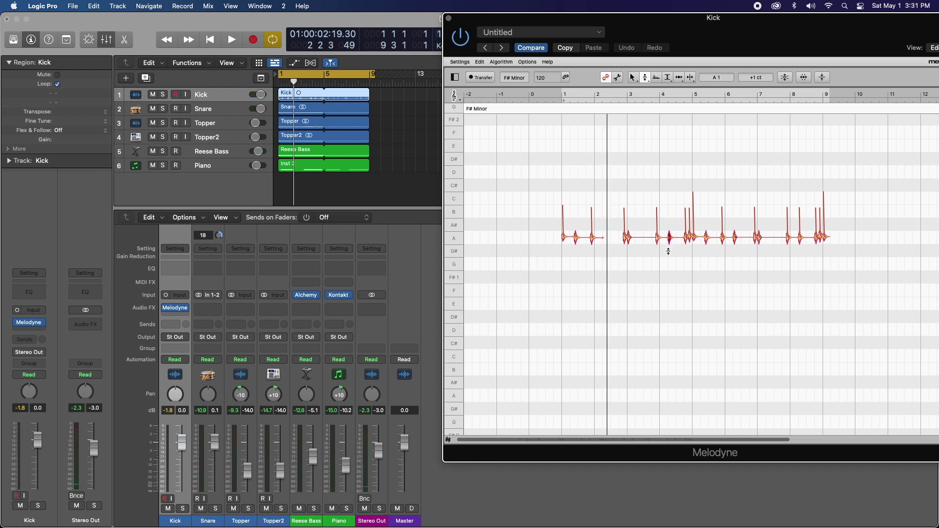
drag(736, 220, 734, 248)
key(Delete)
drag(799, 224, 801, 255)
key(Delete)
key(space)
key(space)
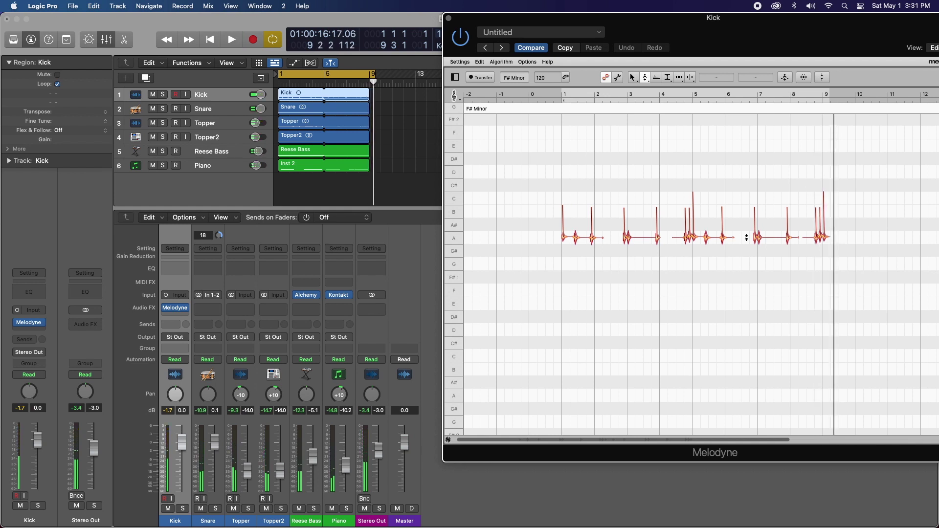
click(333, 23)
- Close Melodyne and bounce the kick region in place to a new Kick_bip track
click(448, 18)
scroll(221, 94, left, 2)
key(ctrl+b)
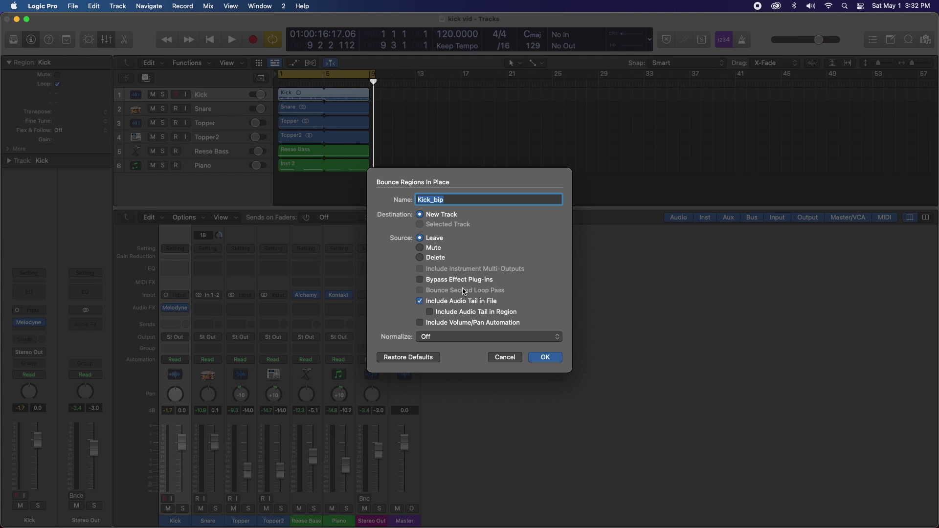
click(553, 356)
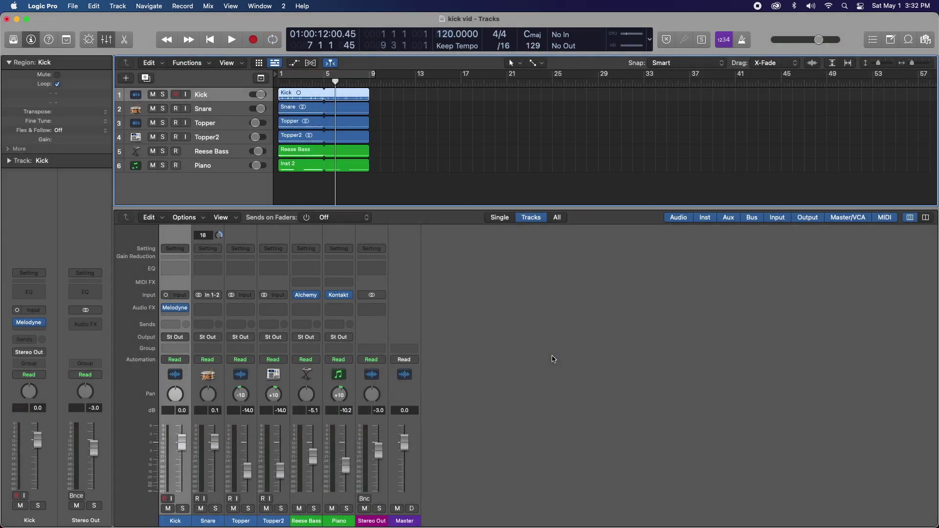
- Fit the tracks to the window and delete the original Kick region and track
key(z)
scroll(342, 133, up, 1)
key(x)
key(z)
key(z)
click(243, 100)
key(Delete)
key(Delete)
- Insert Melodyne Mono (Audio Units > Celemony) on the Snare track's Audio FX slot
click(231, 126)
click(29, 326)
scroll(68, 507, down, 3)
mouse_move(44, 517)
mouse_move(113, 418)
mouse_move(177, 425)
click(232, 426)
- Enable Transfer and play through so Melodyne captures the snare notes around C3
drag(501, 99, 635, 37)
click(471, 83)
drag(619, 33, 675, 29)
key(space)
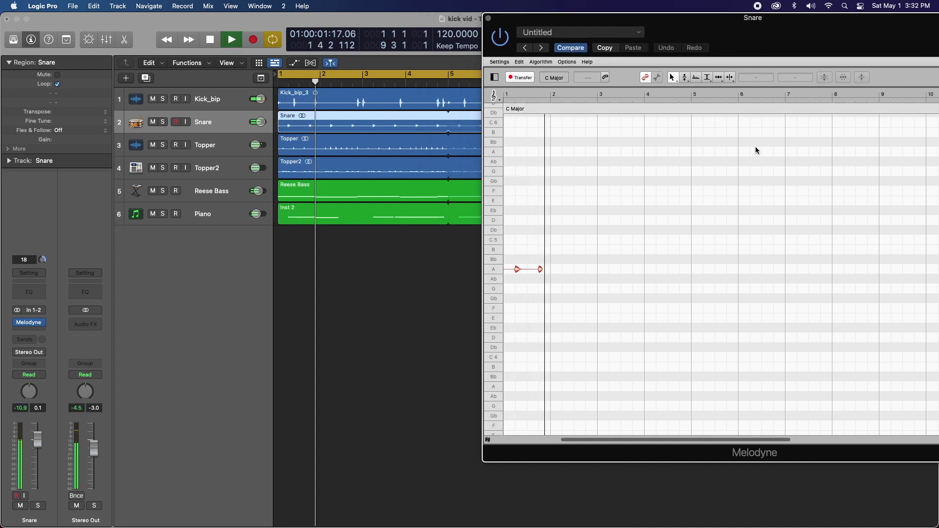
drag(746, 44, 647, 30)
key(space)
- Raise the four B snare notes to C3 with Melodyne's Pitch tool
click(728, 345)
right_click(690, 345)
click(700, 351)
drag(695, 345, 740, 330)
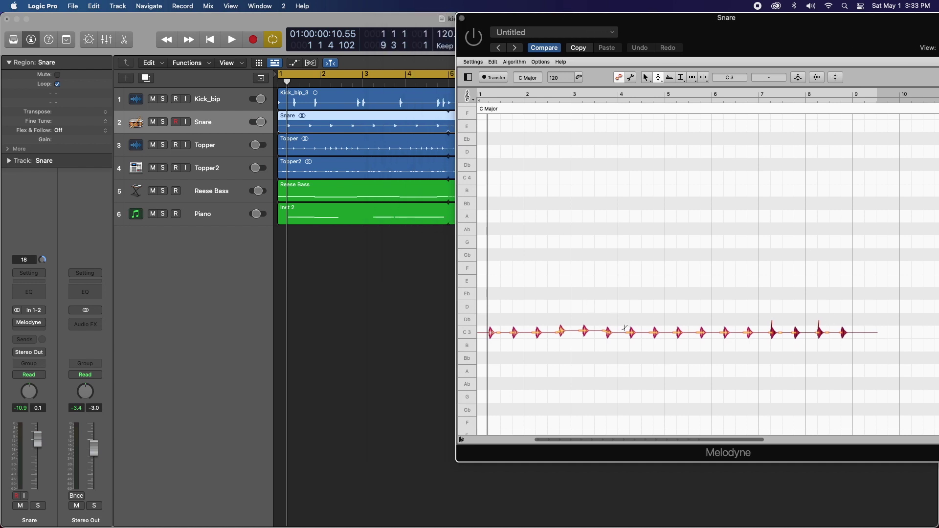
alt+super+click(636, 368)
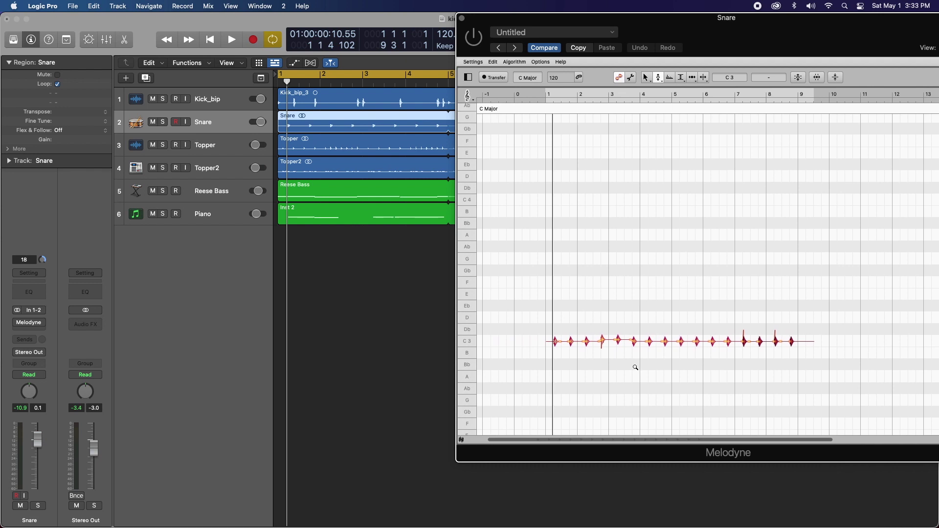
- Close Melodyne and bounce the snare region in place to a new Snare_bip track
click(462, 19)
click(675, 127)
click(552, 126)
key(ctrl+b)
click(544, 358)
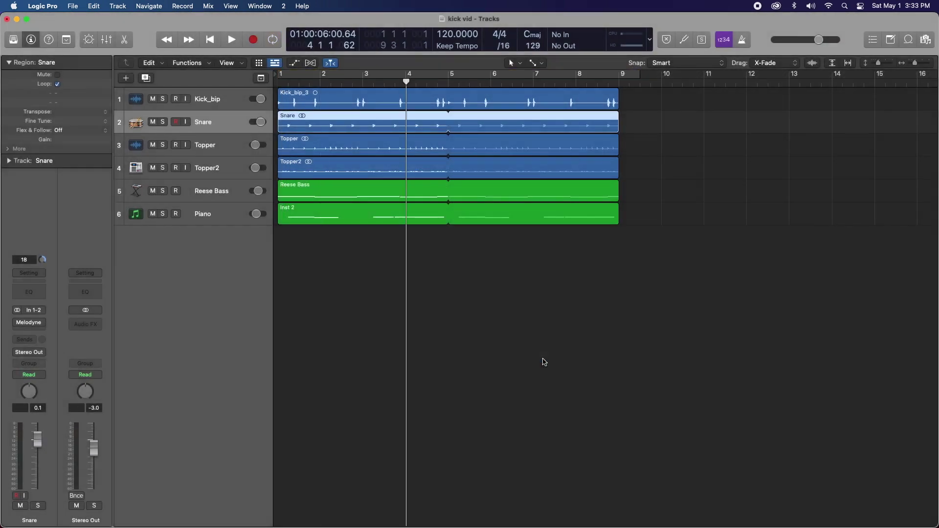
- Delete the original Snare region and its empty track
click(232, 128)
key(Delete)
key(super+BackSpace)
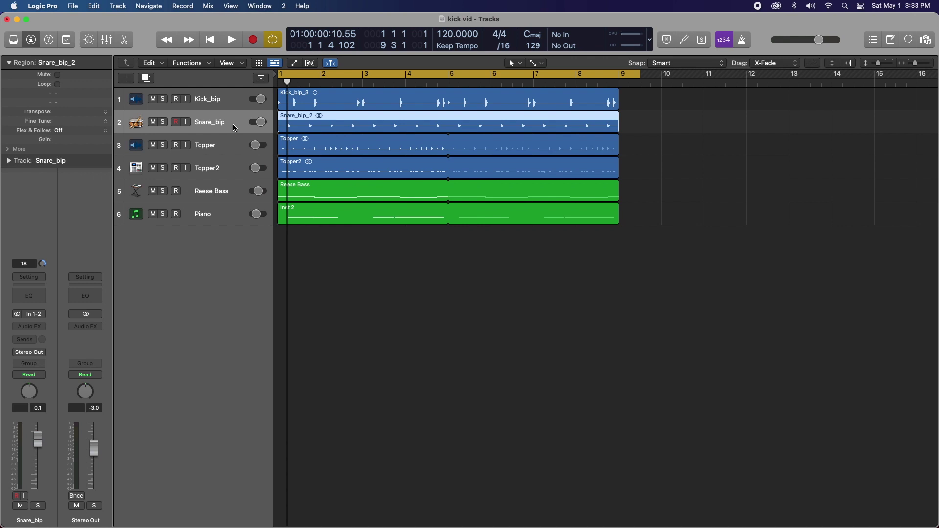